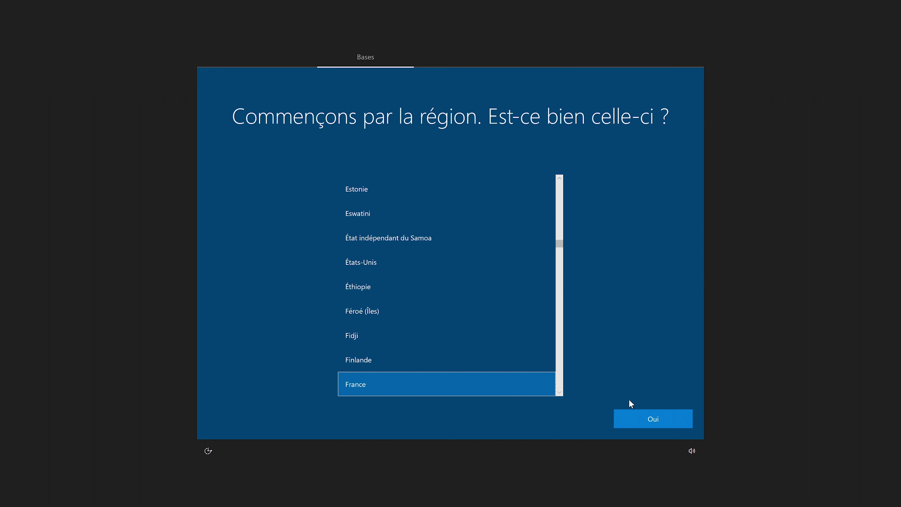
Step: Confirm France as the region and Français as the keyboard layout, without adding a second layout
{"action": "left_click", "coordinate": [637, 420]}
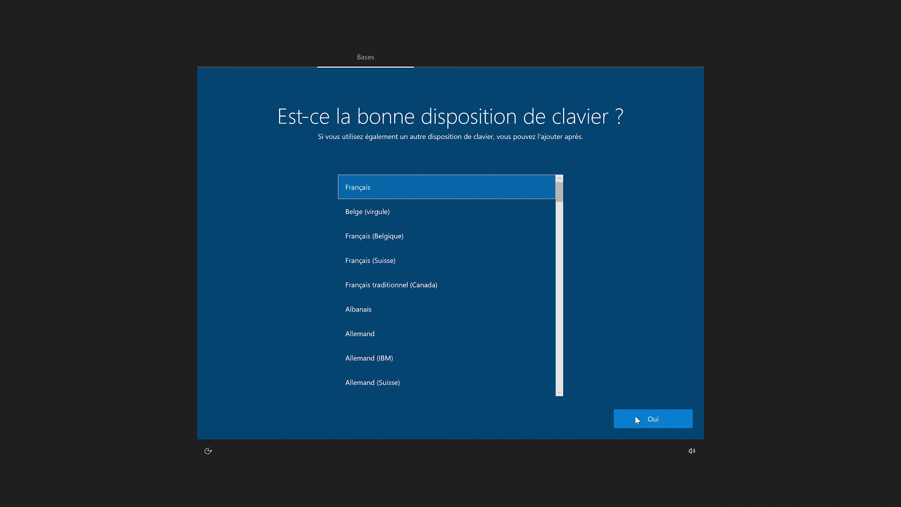
{"action": "left_click", "coordinate": [637, 420]}
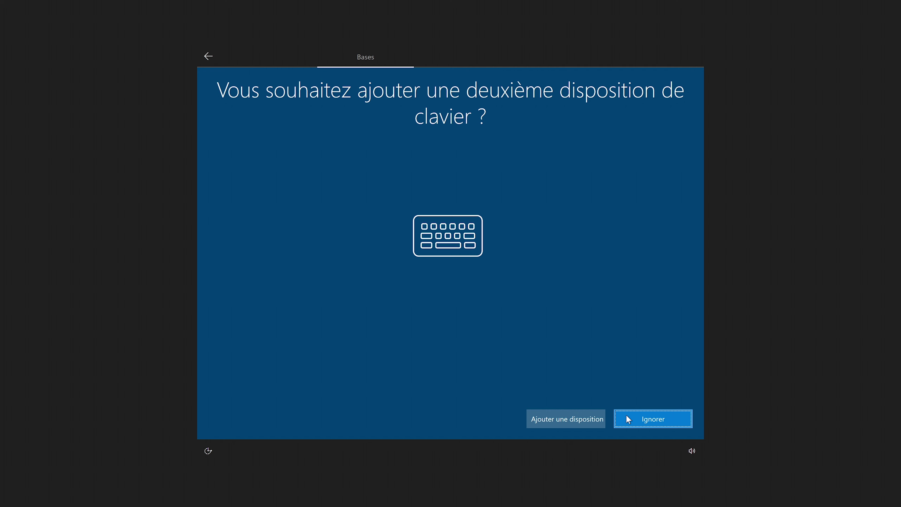
{"action": "left_click", "coordinate": [628, 419]}
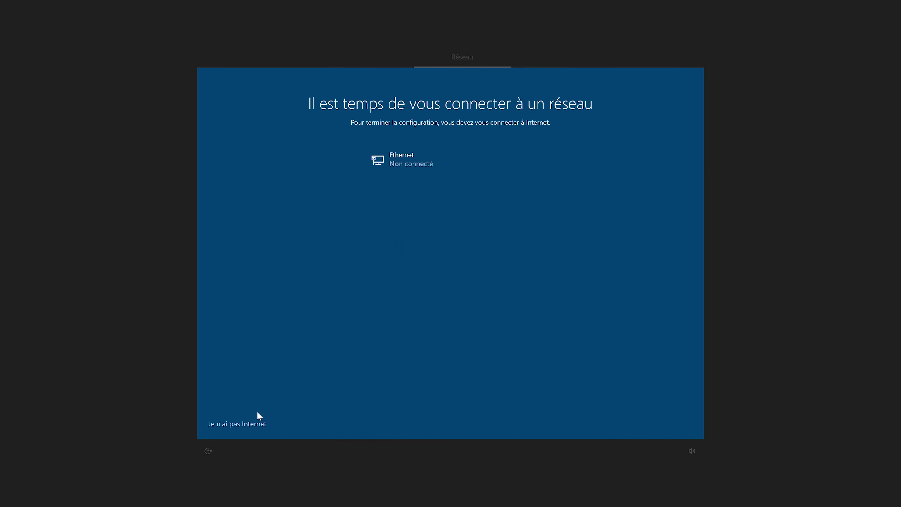
Step: Continue with the limited setup without Internet and create a local account named Admin with no password
{"action": "left_click", "coordinate": [255, 423]}
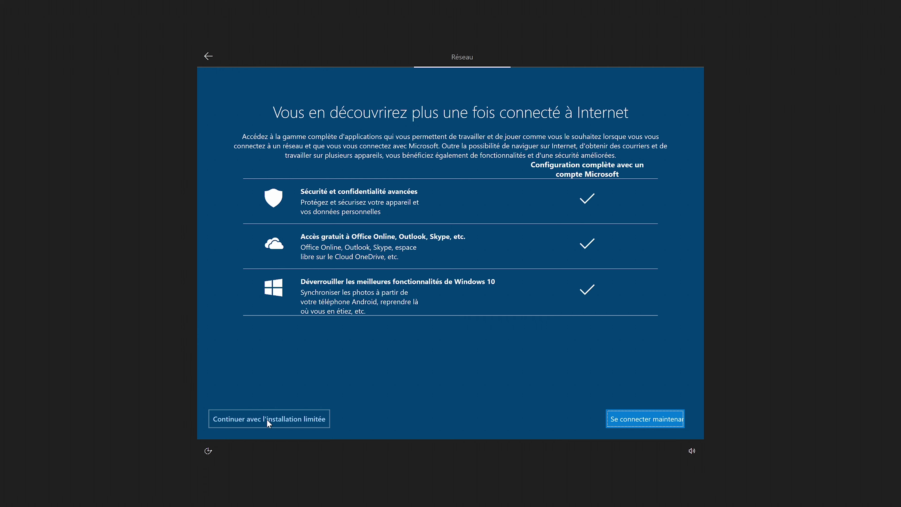
{"action": "left_click", "coordinate": [267, 419]}
{"action": "type", "text": "Admin"}
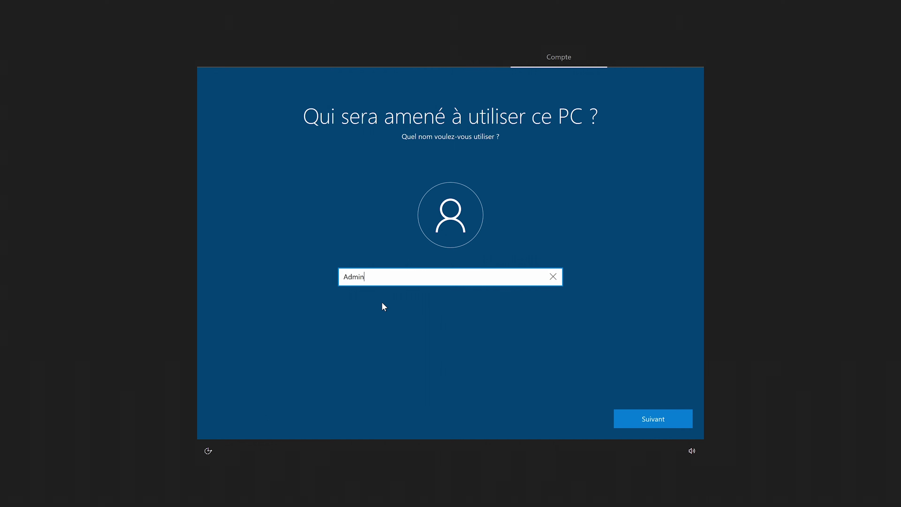
{"action": "key", "text": "Return"}
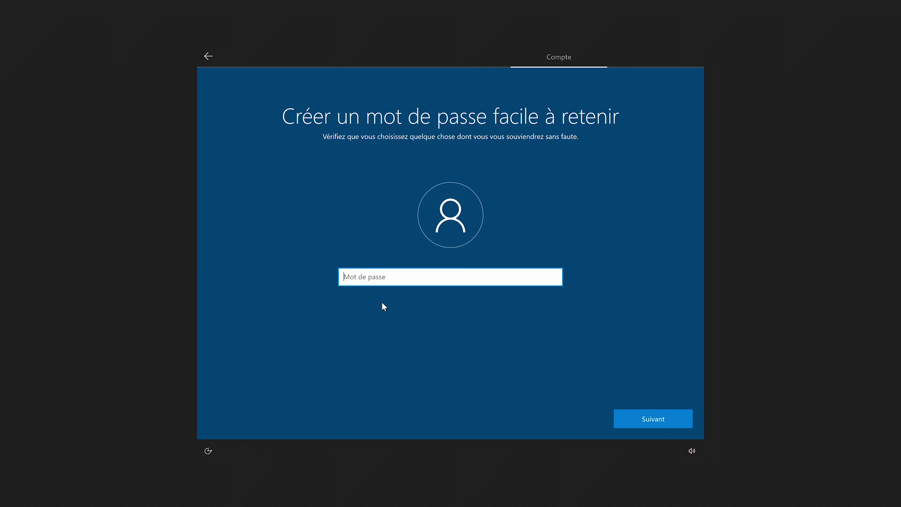
{"action": "key", "text": "Return"}
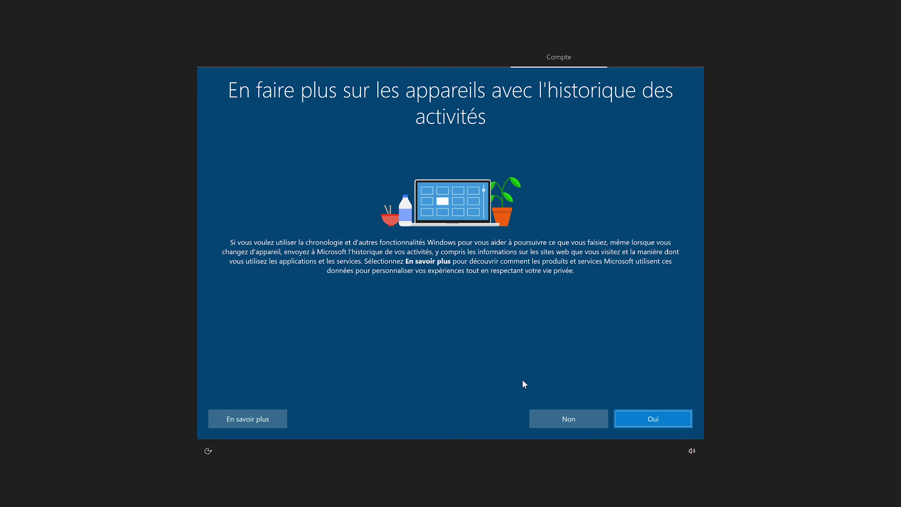
Step: Decline activity history and the remaining optional privacy services, including use of the advertising ID by apps, and accept these choices
{"action": "left_click", "coordinate": [568, 419]}
{"action": "left_click", "coordinate": [569, 419]}
{"action": "left_click", "coordinate": [494, 298]}
{"action": "left_click", "coordinate": [653, 419]}
{"action": "left_click", "coordinate": [502, 275]}
{"action": "left_click", "coordinate": [653, 419]}
{"action": "left_click", "coordinate": [525, 285]}
{"action": "left_click", "coordinate": [653, 419]}
{"action": "left_click", "coordinate": [652, 419]}
{"action": "left_click", "coordinate": [498, 288]}
{"action": "left_click", "coordinate": [653, 418]}
{"action": "left_click", "coordinate": [497, 337]}
{"action": "left_click", "coordinate": [653, 419]}
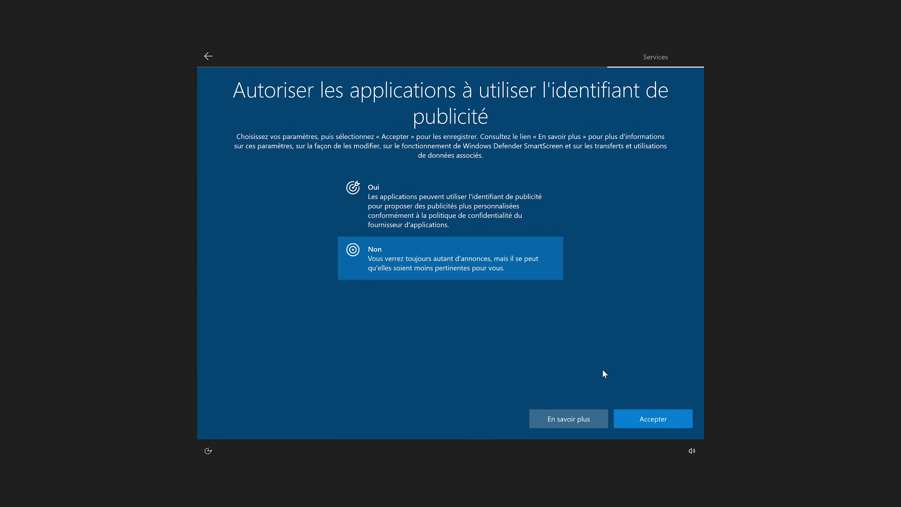
{"action": "left_click", "coordinate": [638, 420]}
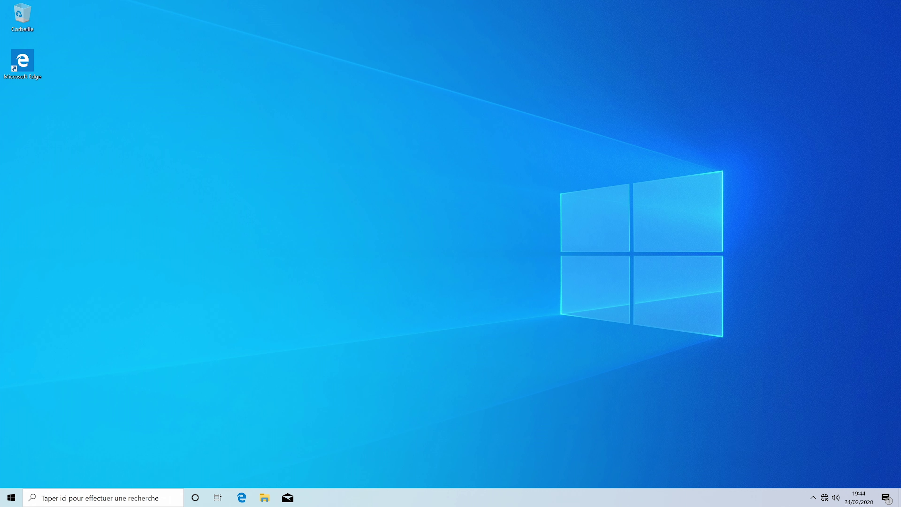
Step: Allow other PCs and devices on the connected network to discover this PC
{"action": "left_click", "coordinate": [825, 498]}
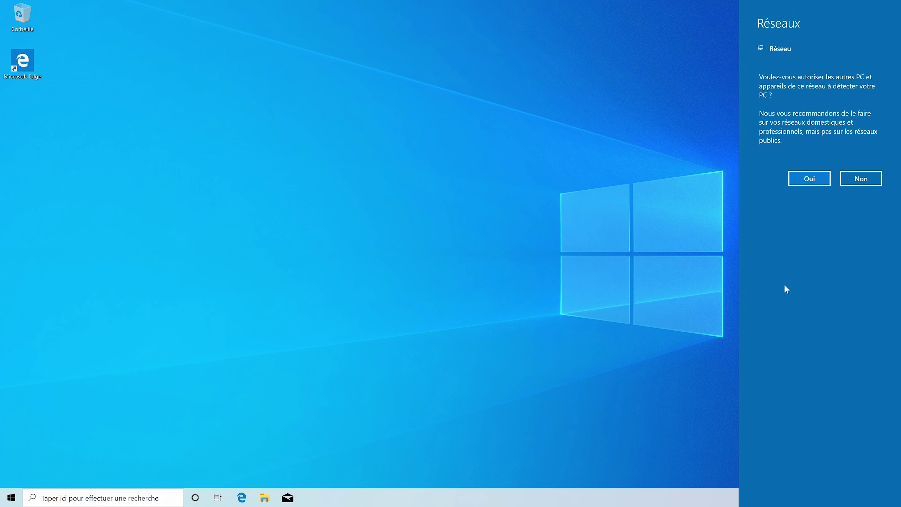
{"action": "left_click", "coordinate": [810, 178]}
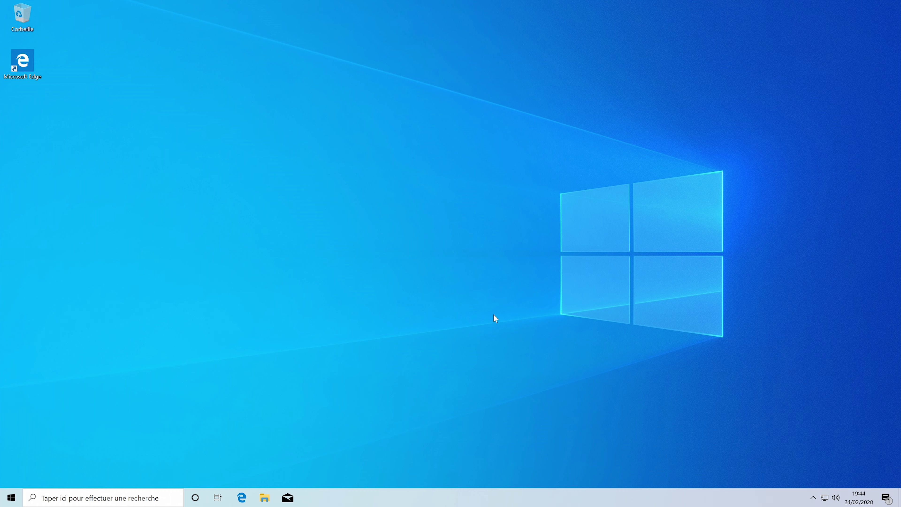
Step: Open the update and security section of Windows Settings
{"action": "left_click", "coordinate": [11, 497]}
{"action": "left_click", "coordinate": [12, 455]}
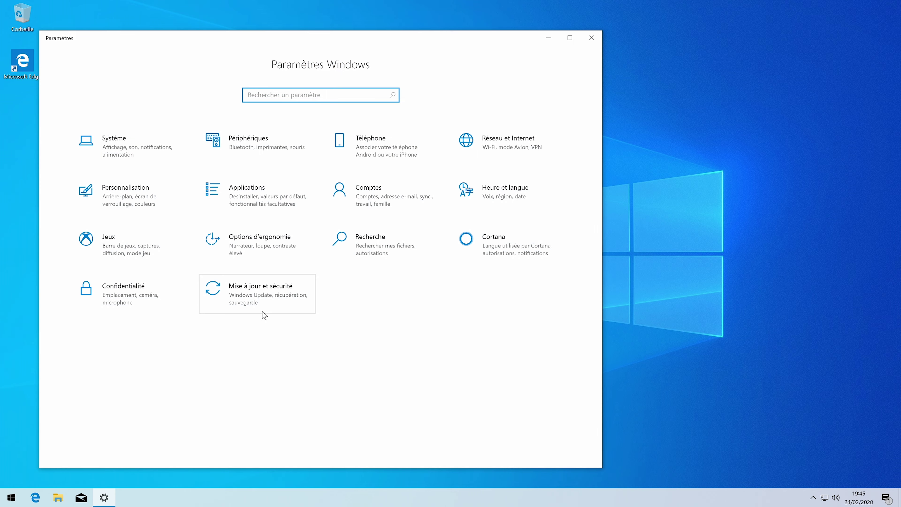
{"action": "left_click", "coordinate": [263, 309]}
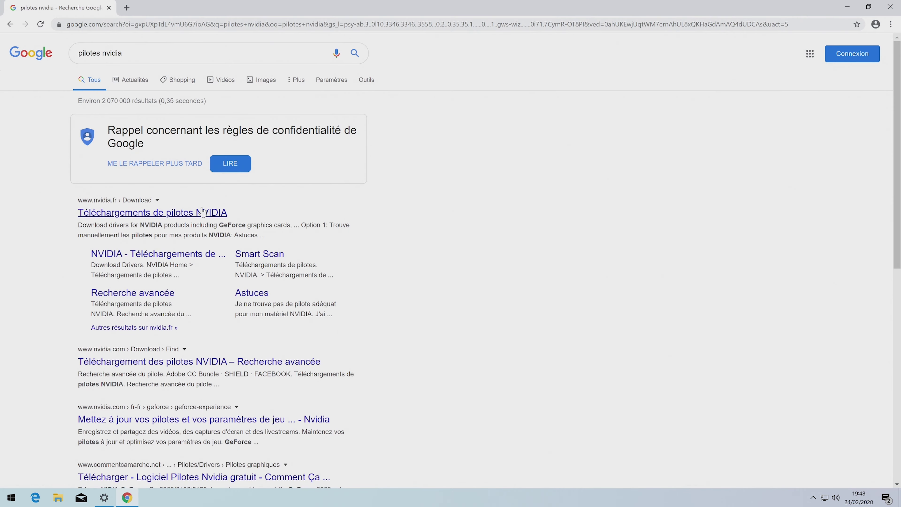
Step: Open NVIDIA's driver download page, and choose the graphics driver without GeForce Experience in the NVIDIA installer
{"action": "left_click", "coordinate": [176, 214]}
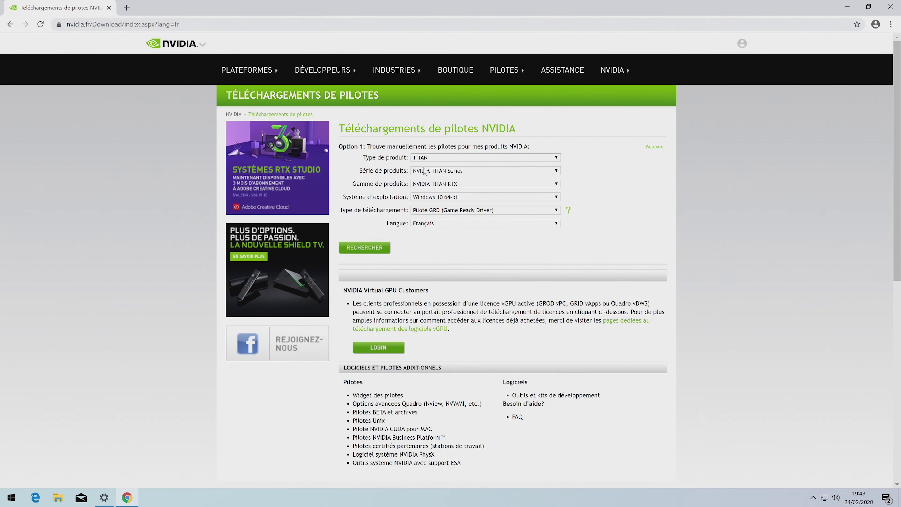
{"action": "left_click", "coordinate": [431, 158]}
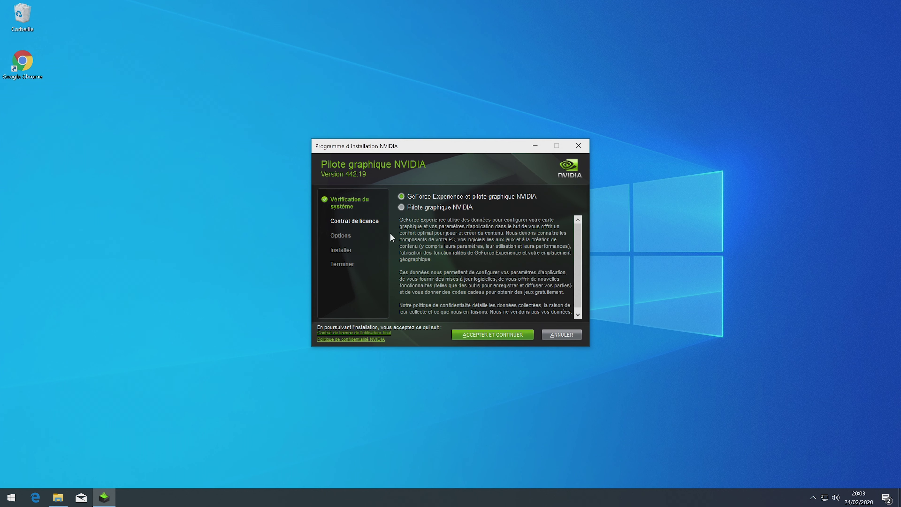
{"action": "left_click", "coordinate": [412, 208]}
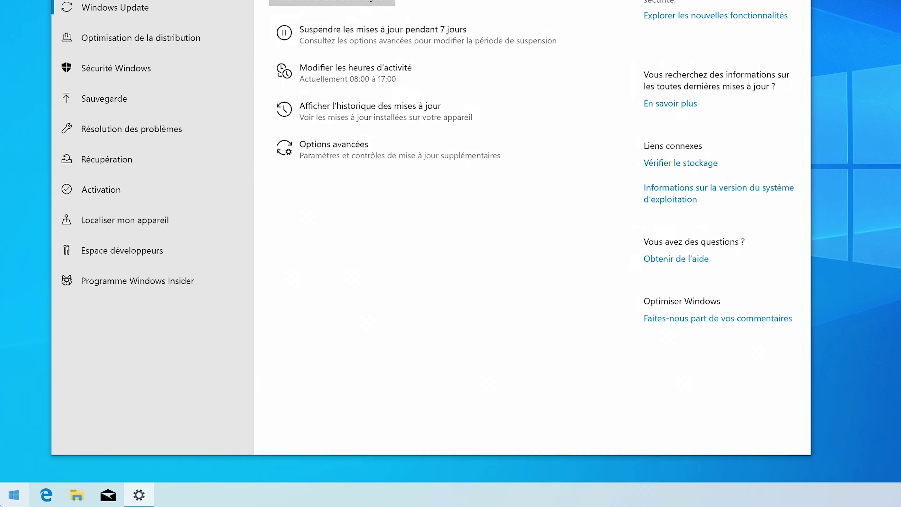
Step: Open the Windows Device Manager
{"action": "right_click", "coordinate": [11, 497]}
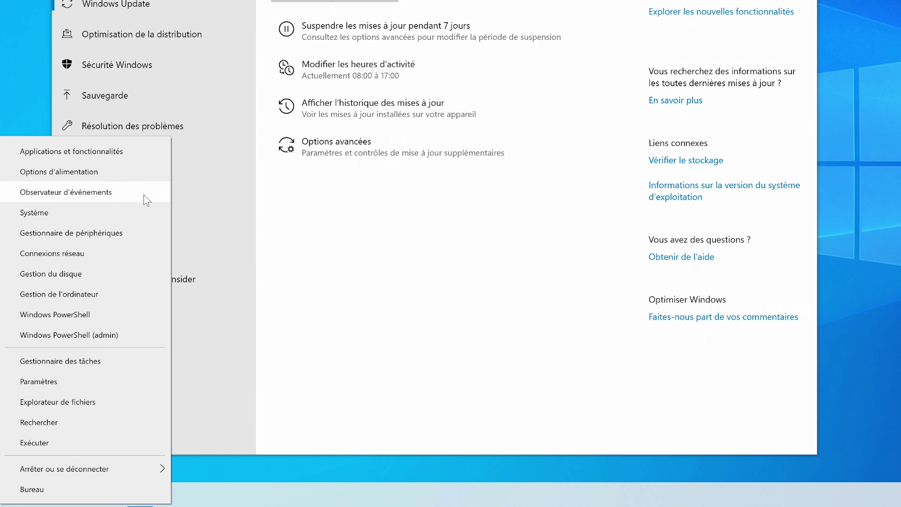
{"action": "left_click", "coordinate": [132, 229]}
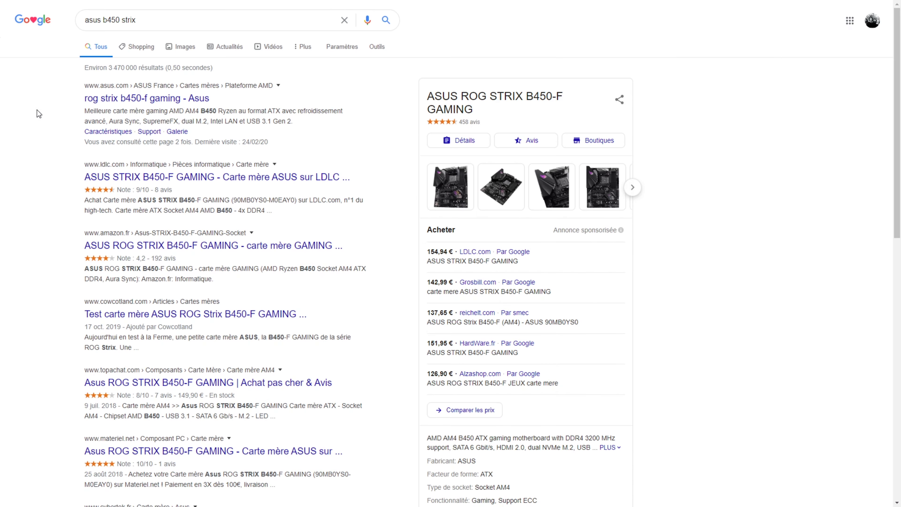
Step: Open the ASUS support page for the ROG STRIX B450-F GAMING and review its drivers and utilities for Windows 10 64-bit
{"action": "left_click", "coordinate": [107, 99]}
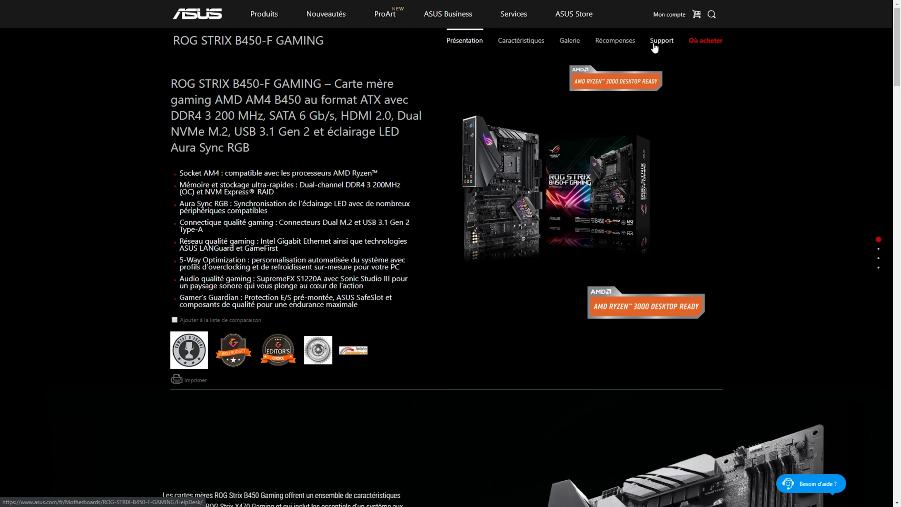
{"action": "left_click", "coordinate": [655, 48]}
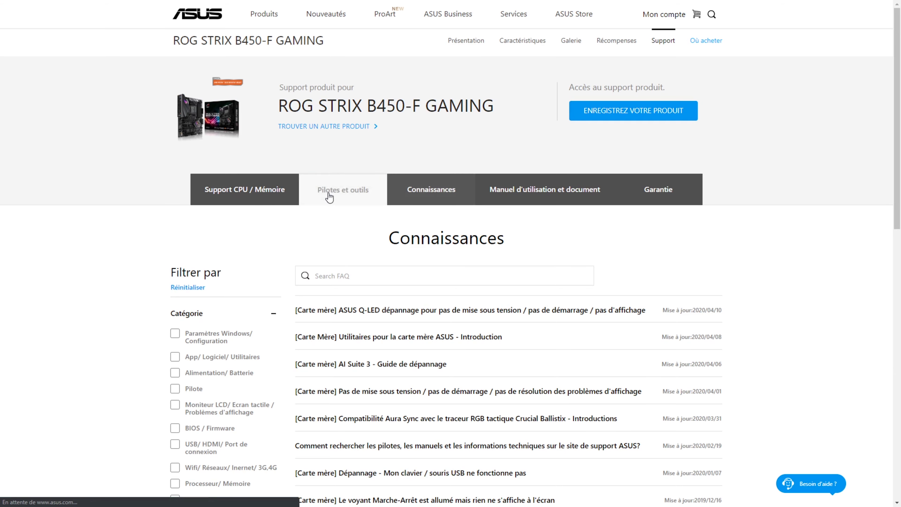
{"action": "left_click", "coordinate": [330, 197]}
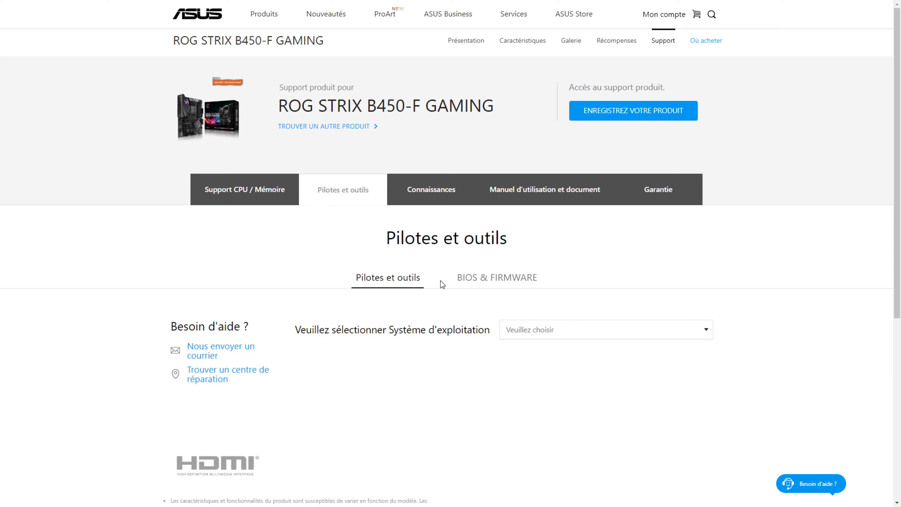
{"action": "left_click", "coordinate": [518, 328]}
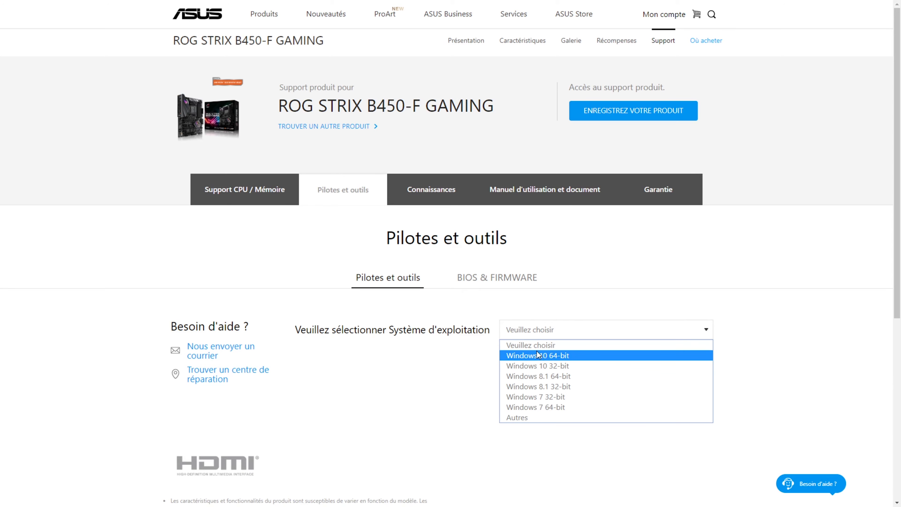
{"action": "left_click", "coordinate": [539, 357]}
{"action": "scroll", "coordinate": [539, 357], "scroll_direction": "down", "scroll_amount": 4}
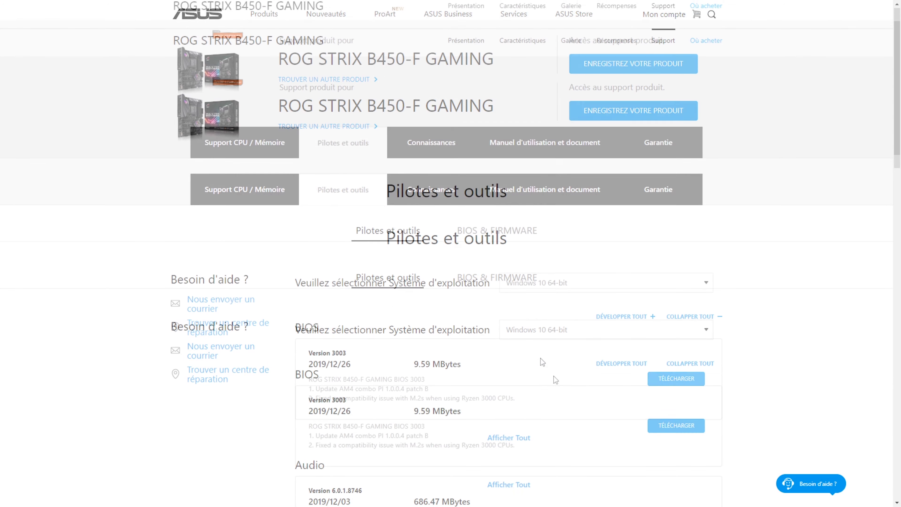
{"action": "scroll", "coordinate": [553, 379], "scroll_direction": "down", "scroll_amount": 8}
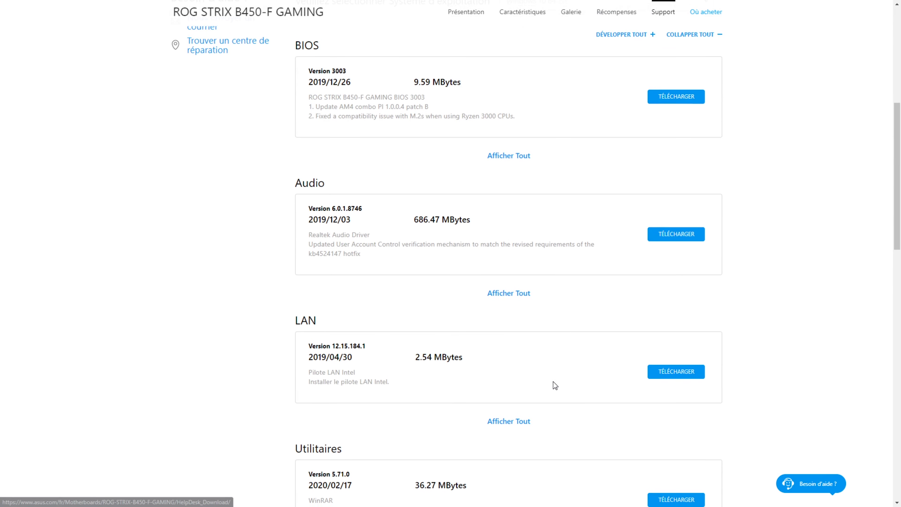
{"action": "scroll", "coordinate": [553, 382], "scroll_direction": "down", "scroll_amount": 4}
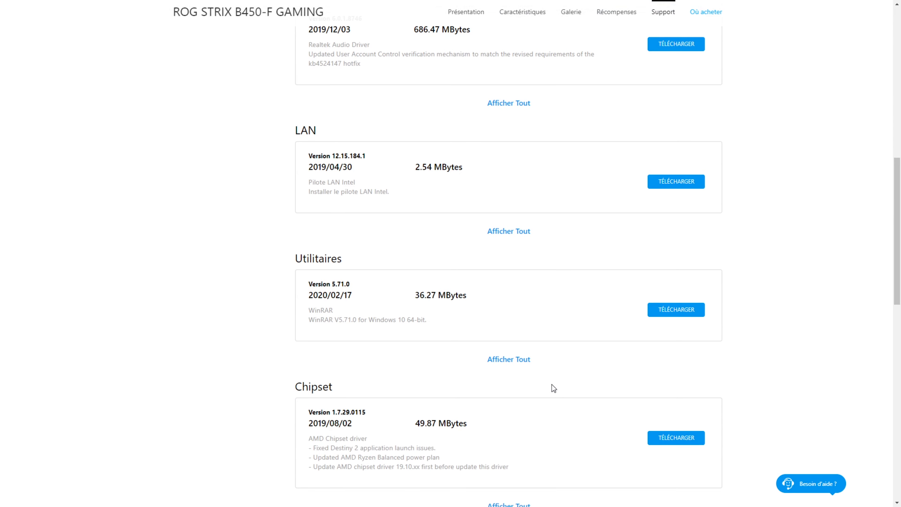
{"action": "scroll", "coordinate": [551, 386], "scroll_direction": "down", "scroll_amount": 5}
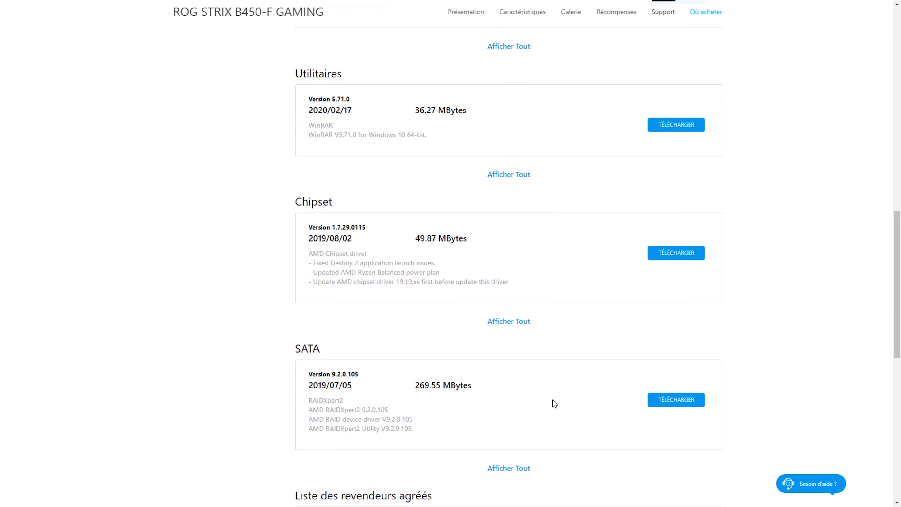
{"action": "scroll", "coordinate": [553, 401], "scroll_direction": "down", "scroll_amount": 3}
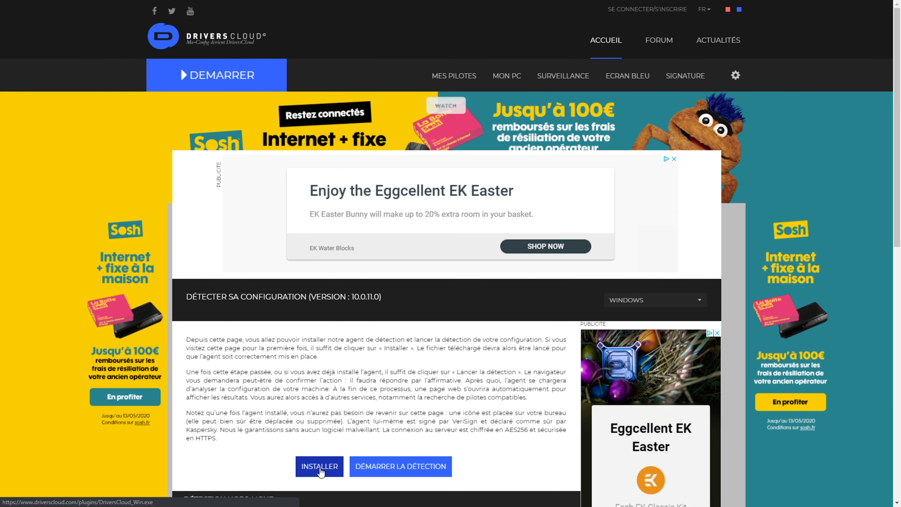
Step: Download and install the DriversCloud detection agent, and review the drivers it proposes for the PC's hardware
{"action": "left_click", "coordinate": [319, 467]}
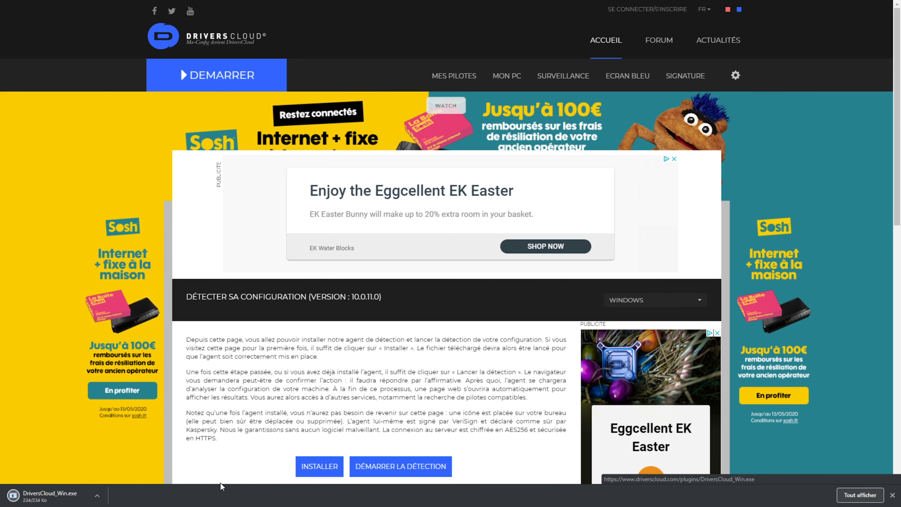
{"action": "left_click", "coordinate": [63, 495]}
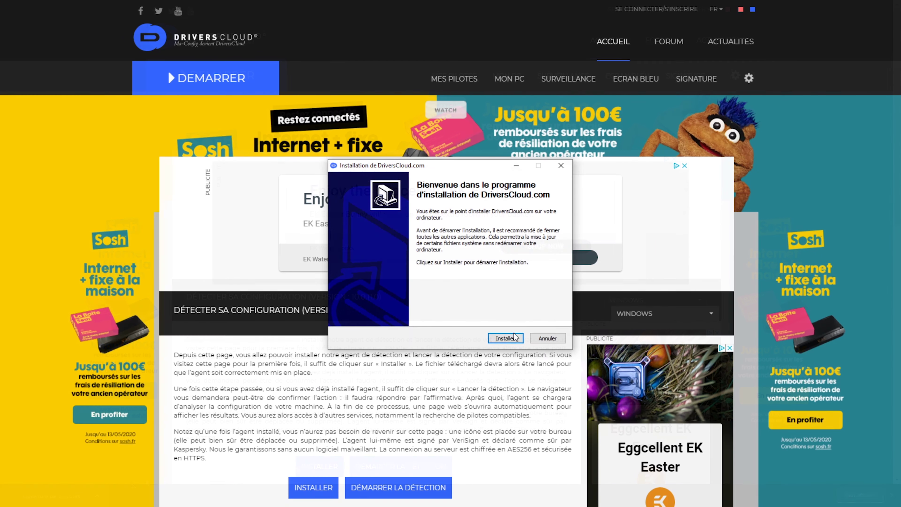
{"action": "left_click", "coordinate": [450, 283]}
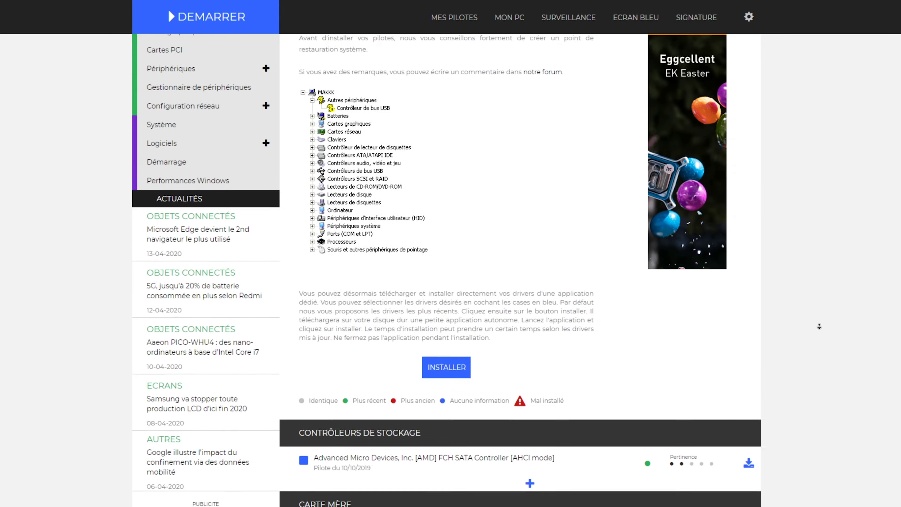
{"action": "scroll", "coordinate": [819, 326], "scroll_direction": "down", "scroll_amount": 7}
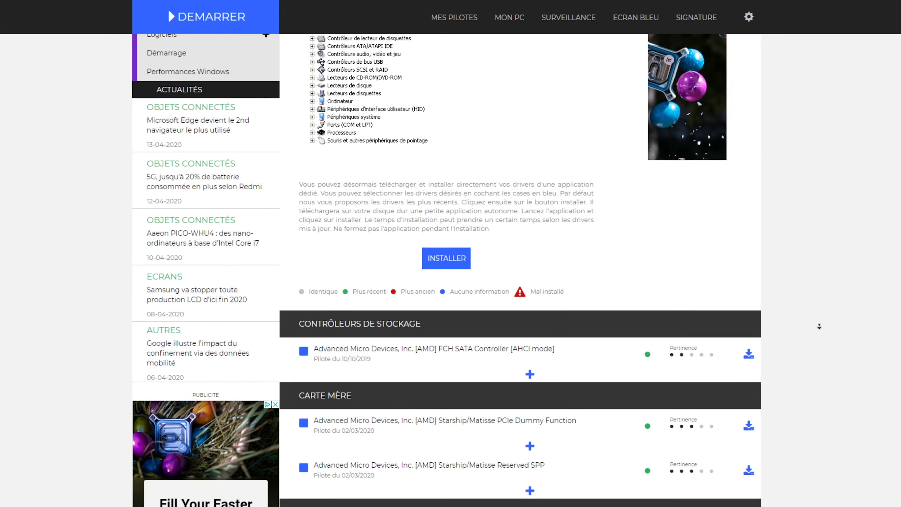
{"action": "scroll", "coordinate": [818, 308], "scroll_direction": "down", "scroll_amount": 2}
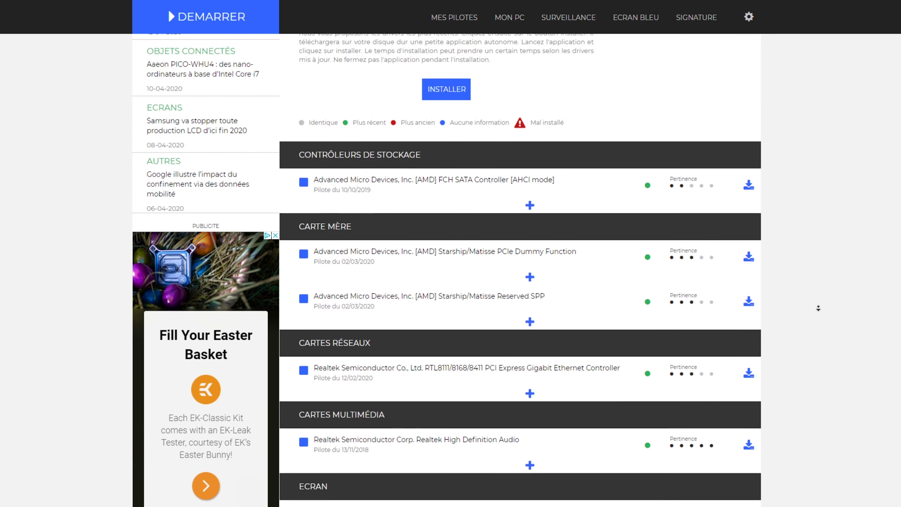